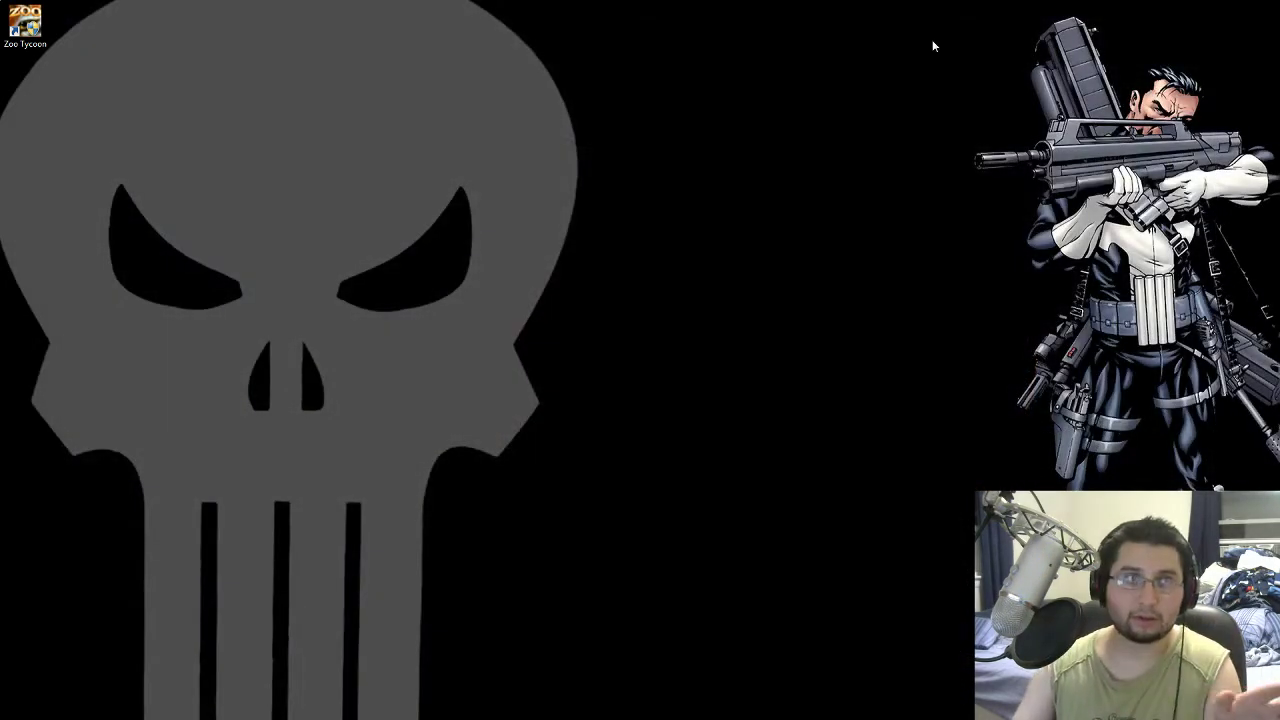
- Test-launch and quit Zoo Tycoon, then set its shortcut to Windows XP (Service Pack 3) mode as administrator
left_click(25, 25)
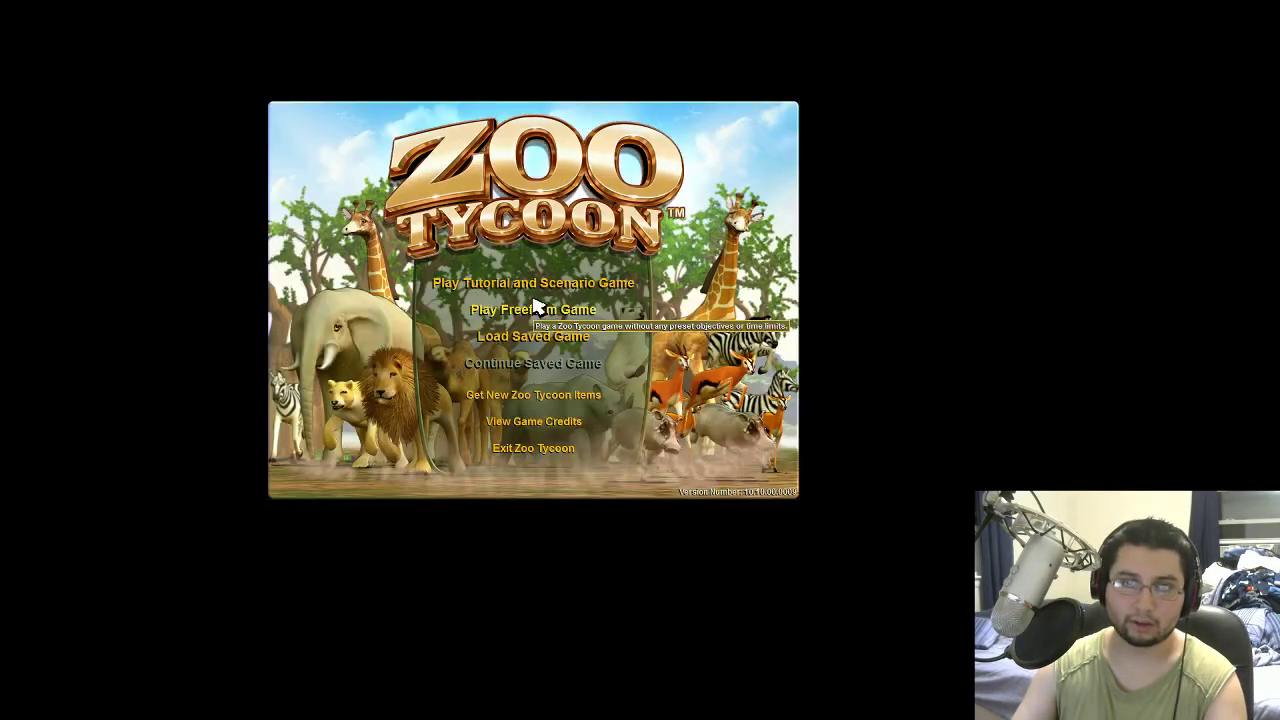
left_click(538, 457)
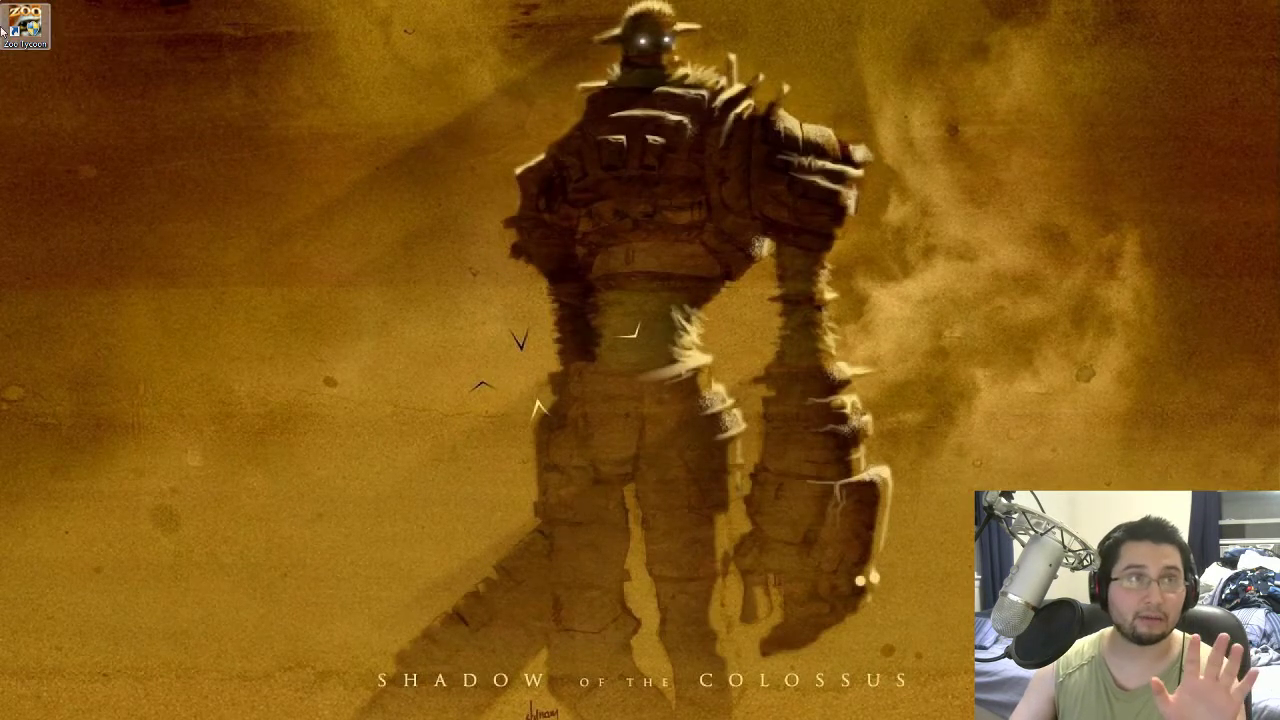
right_click(18, 40)
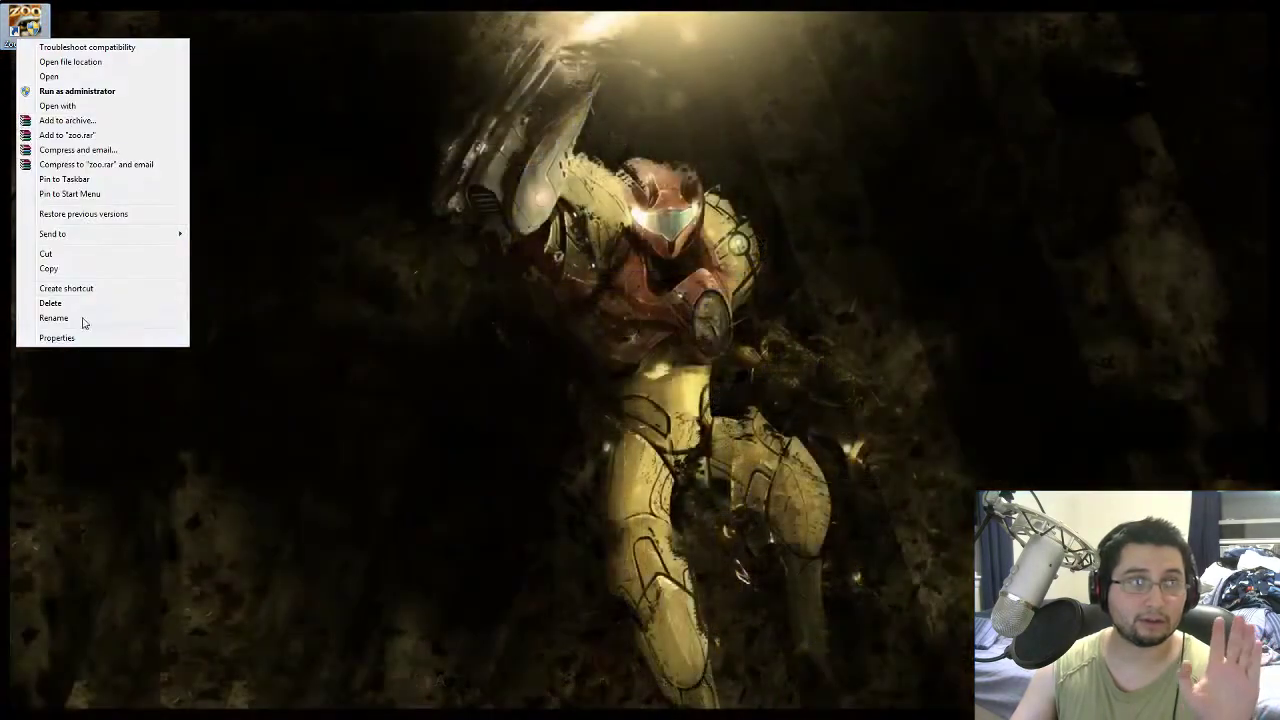
left_click(83, 339)
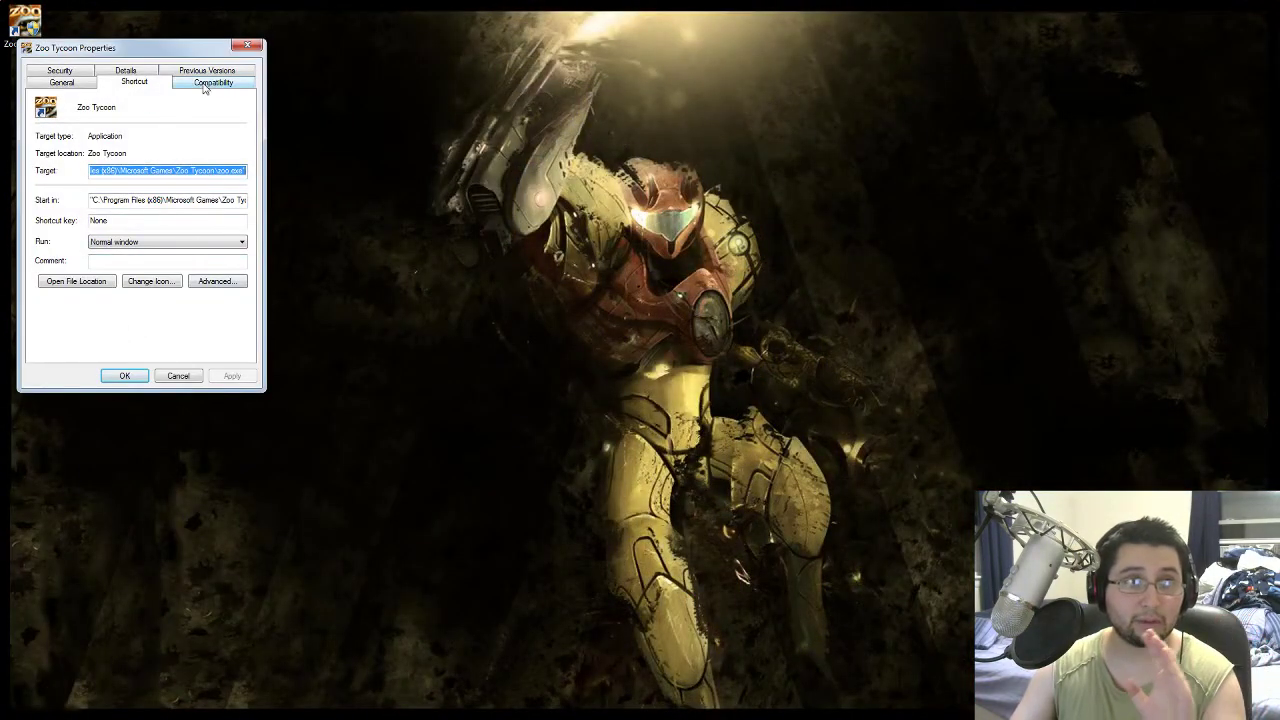
left_click(205, 84)
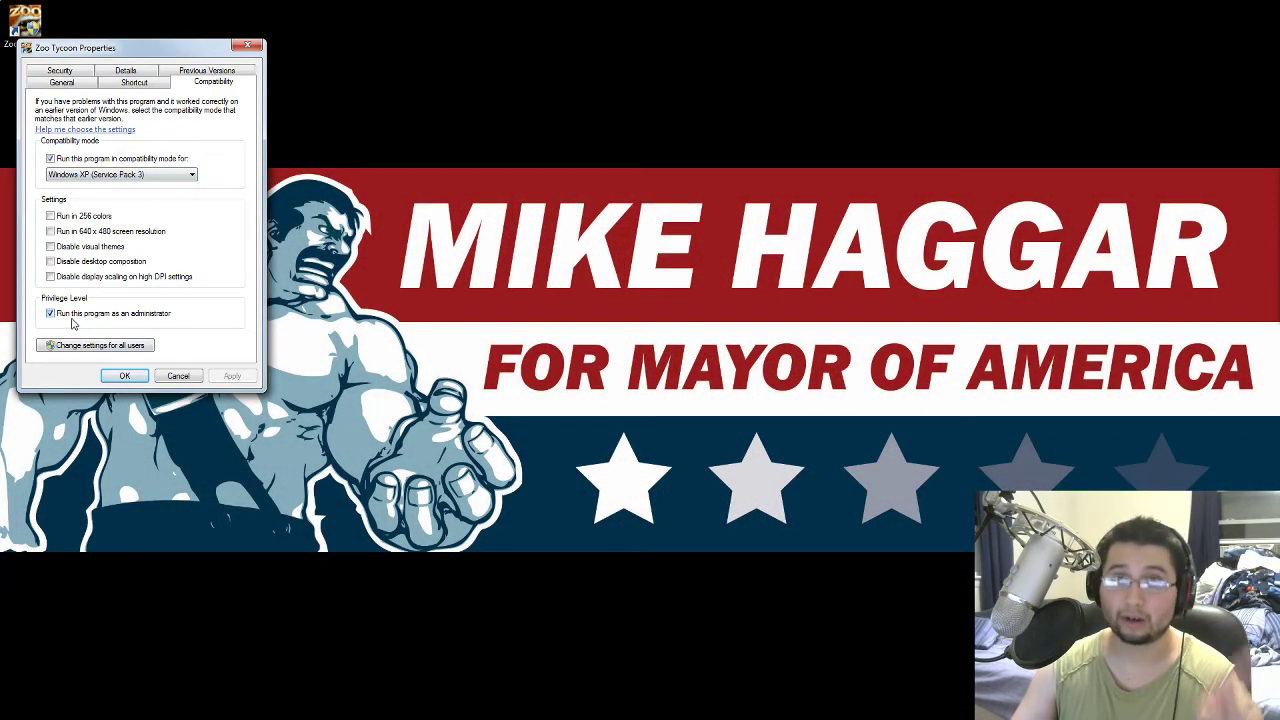
left_click(124, 376)
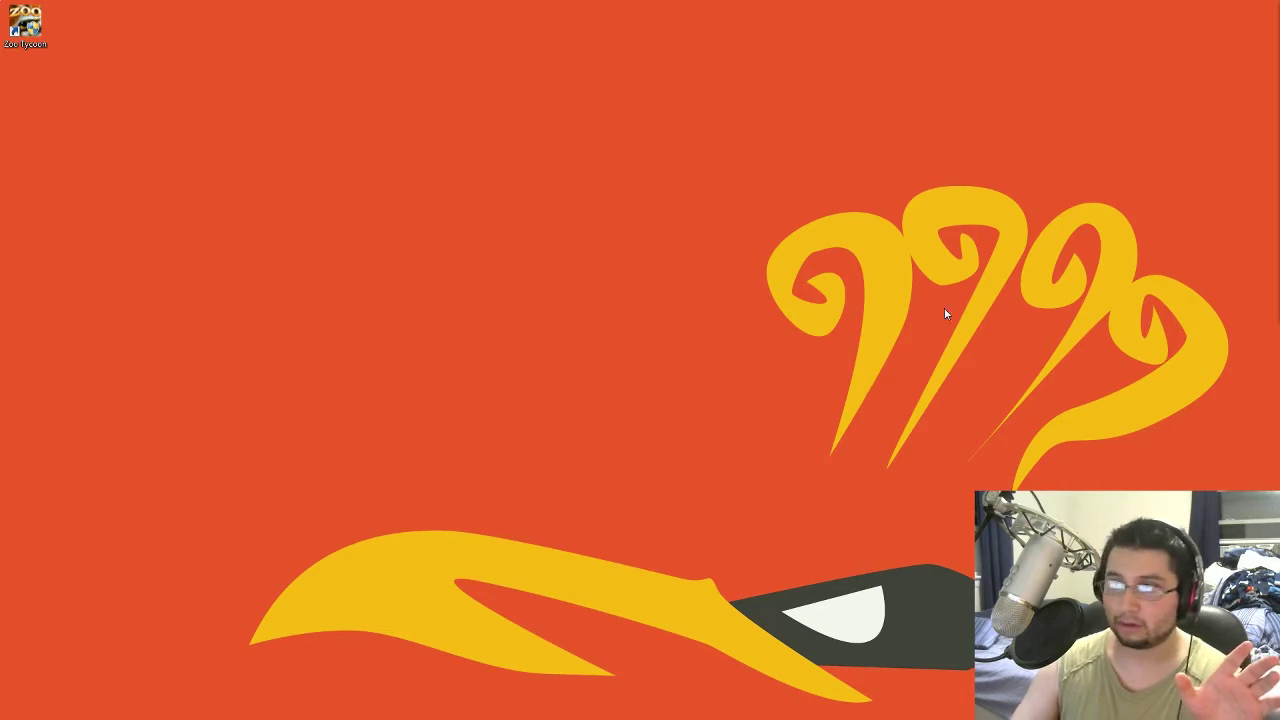
- Open Computer, check the OS (C:) drive's properties, then bring up Computer's Properties
key("super+e")
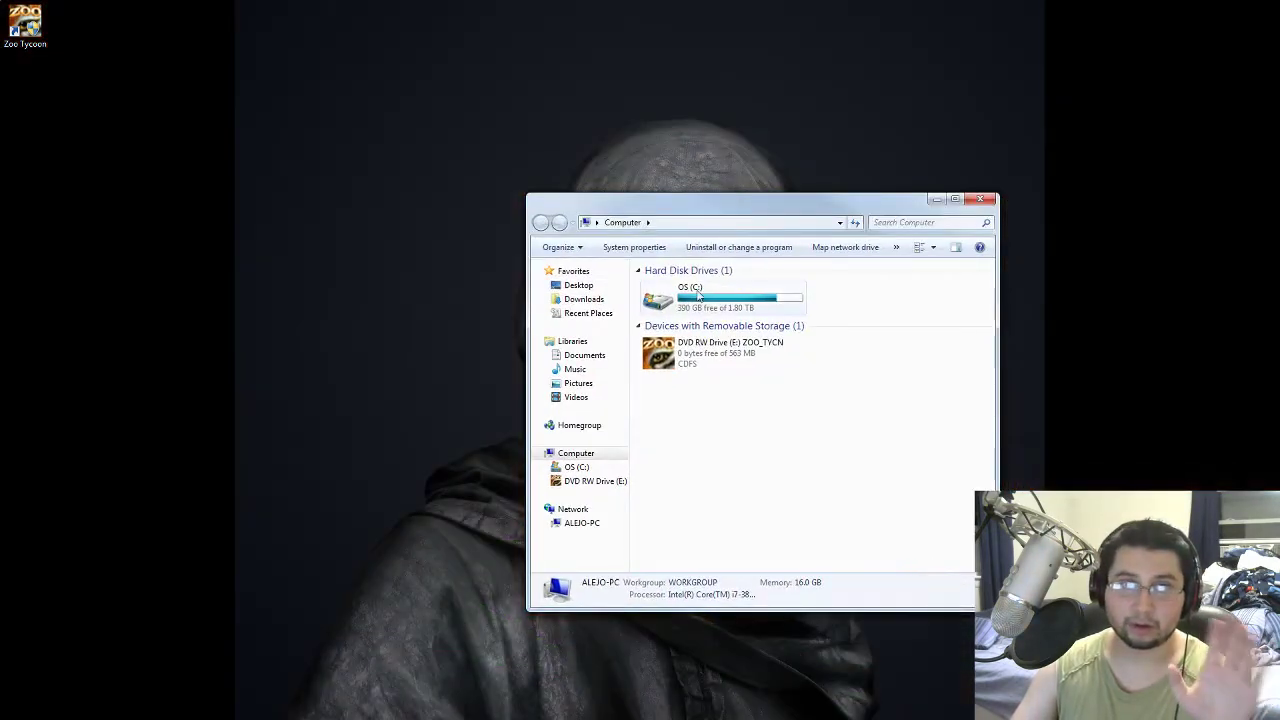
left_click(682, 296)
right_click(682, 296)
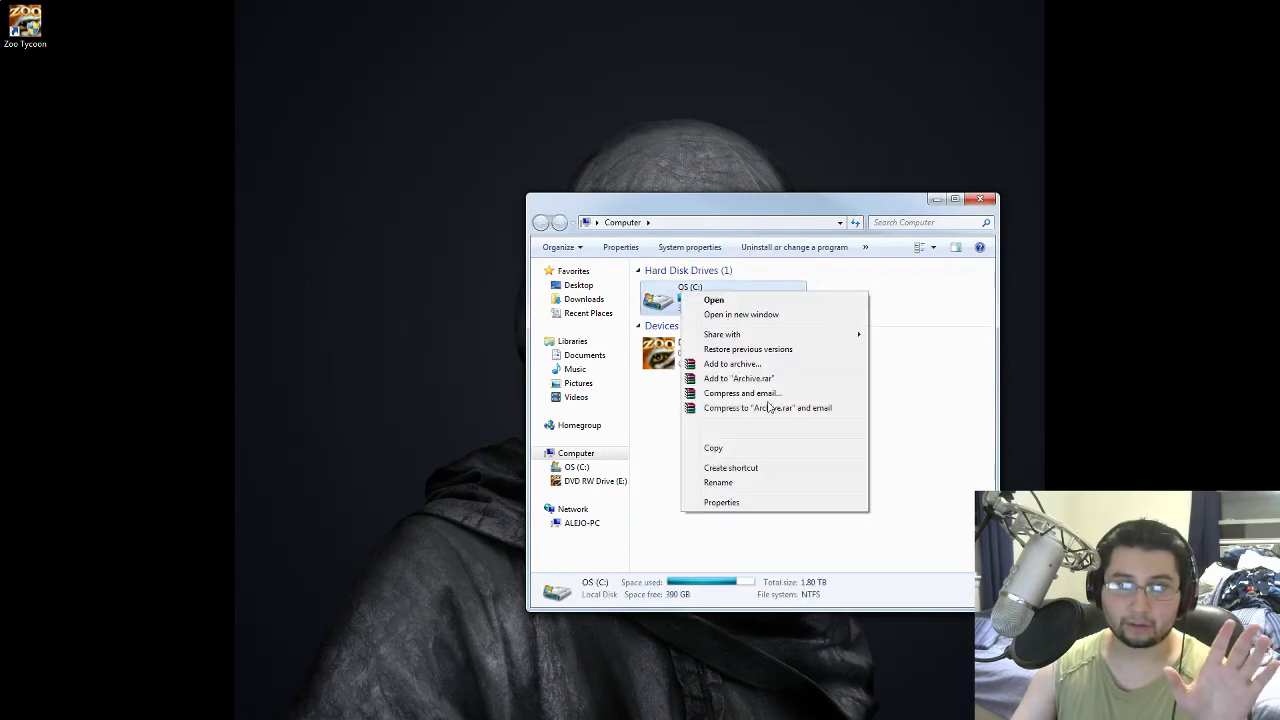
left_click(750, 503)
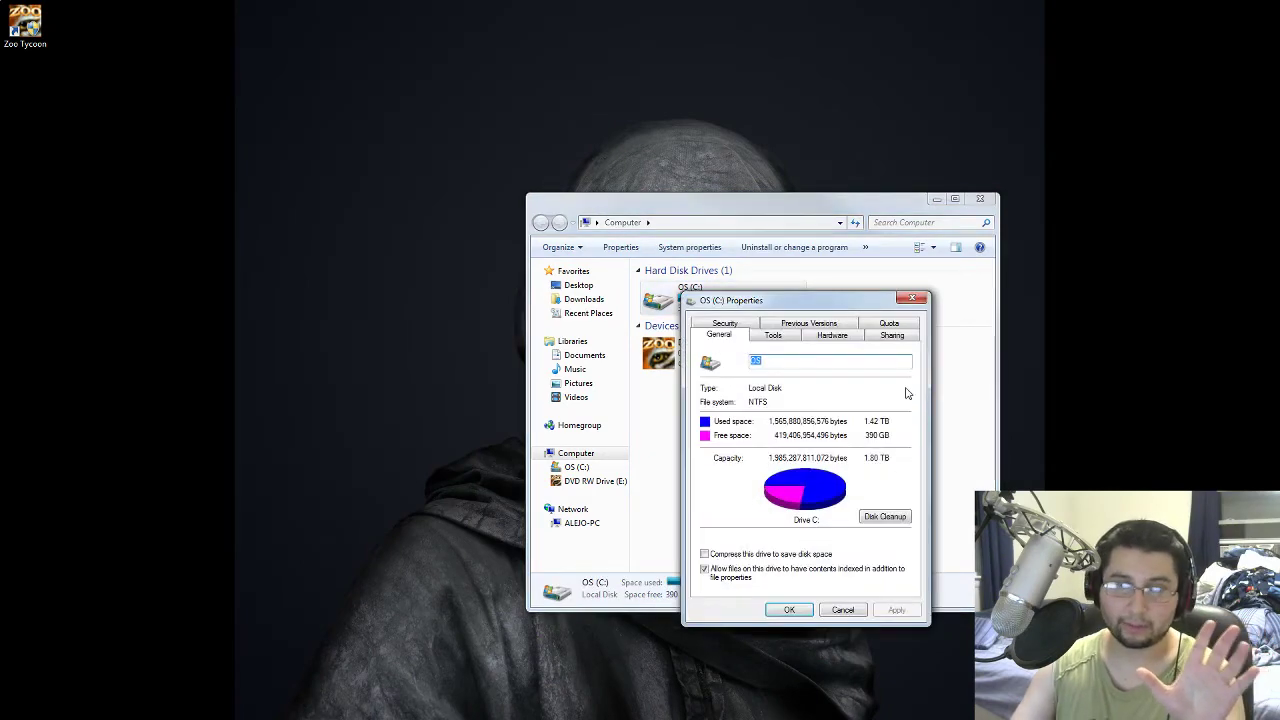
left_click(909, 300)
left_click(578, 454)
right_click(584, 456)
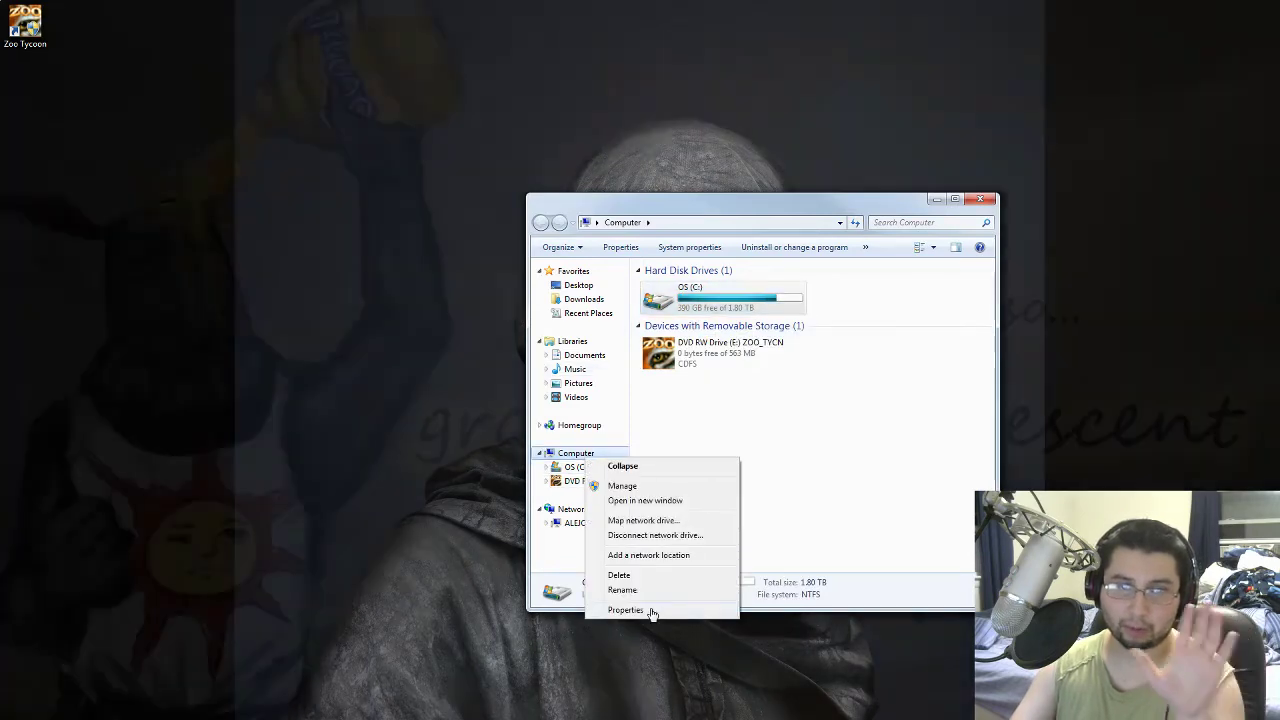
left_click(626, 610)
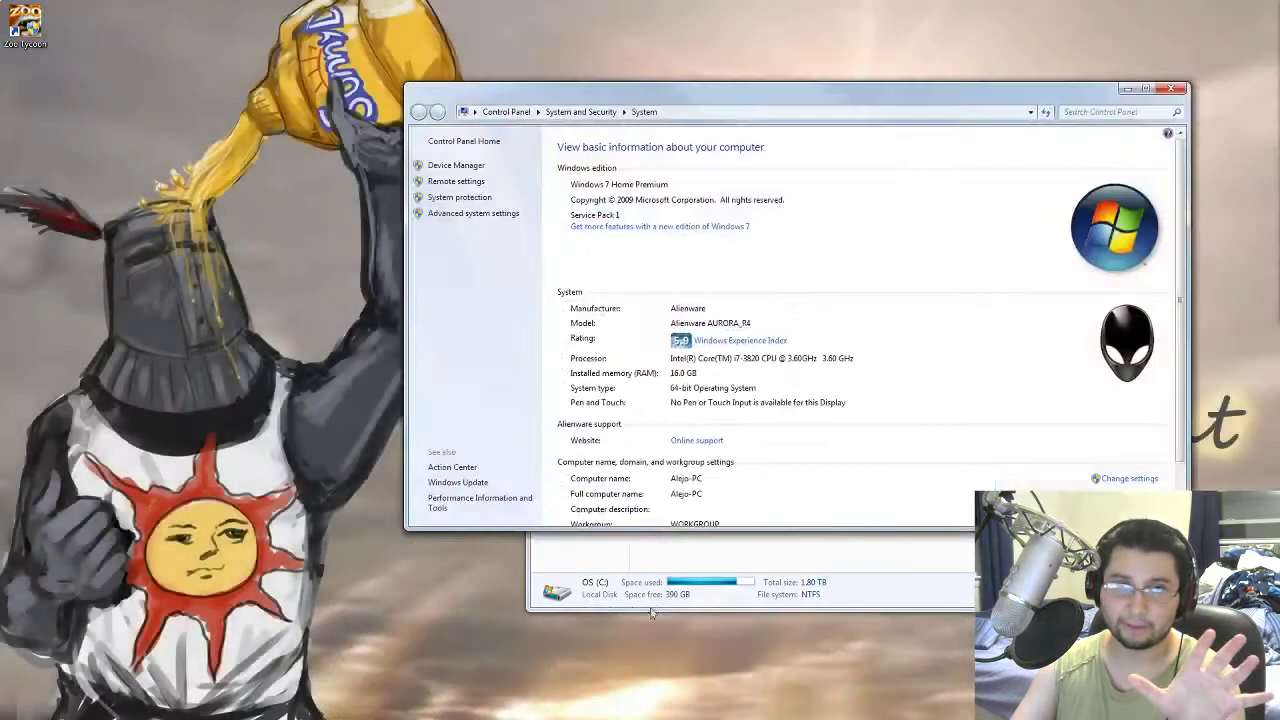
left_click(481, 219)
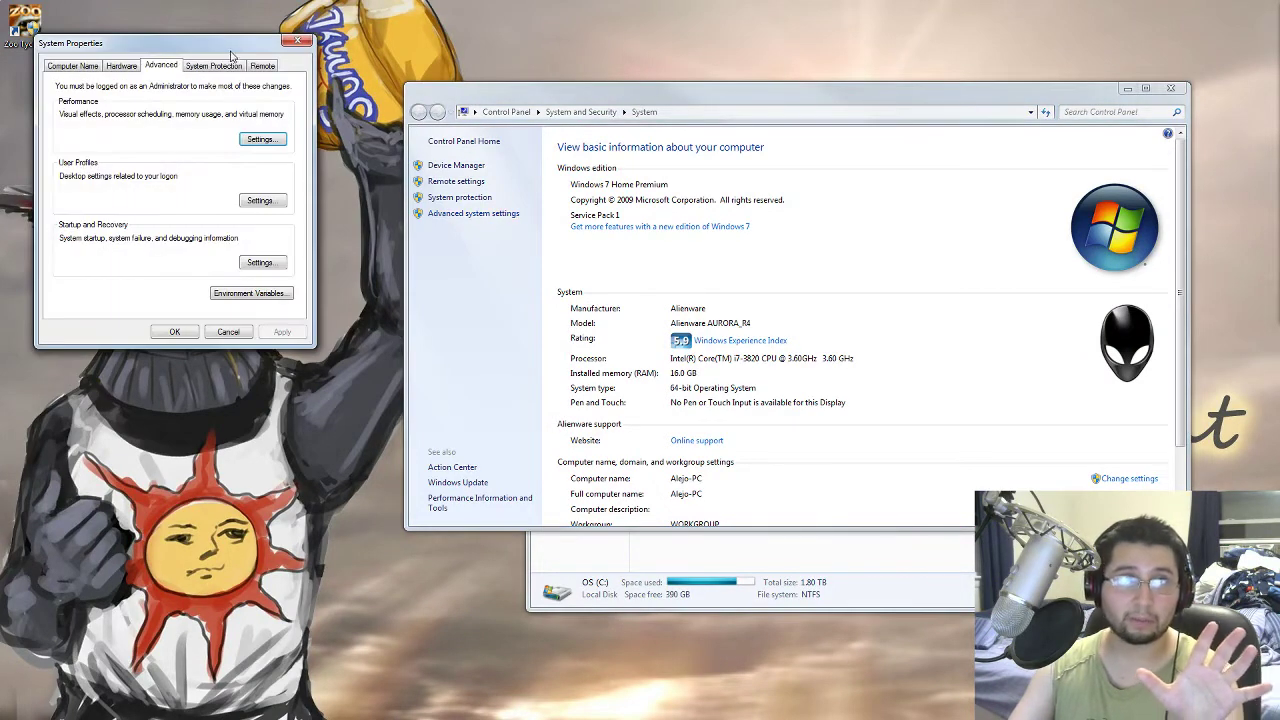
left_click_drag(231, 55, 573, 80)
left_click(612, 166)
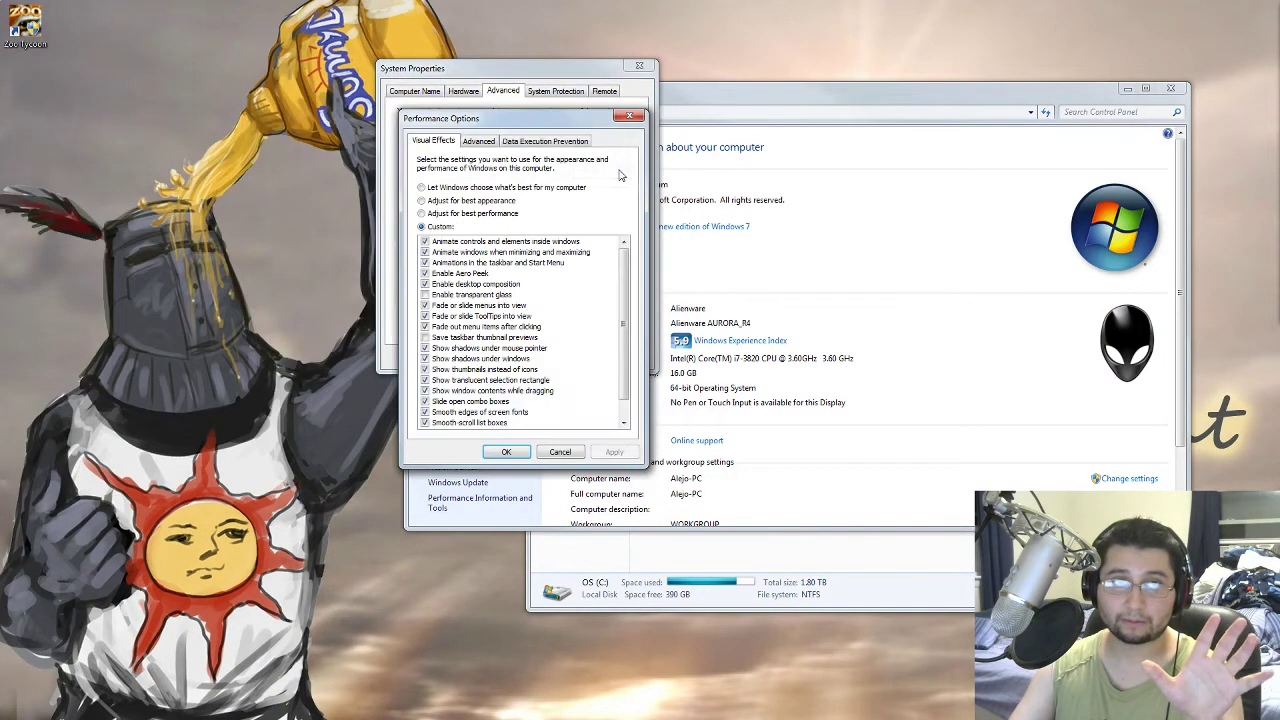
left_click(538, 143)
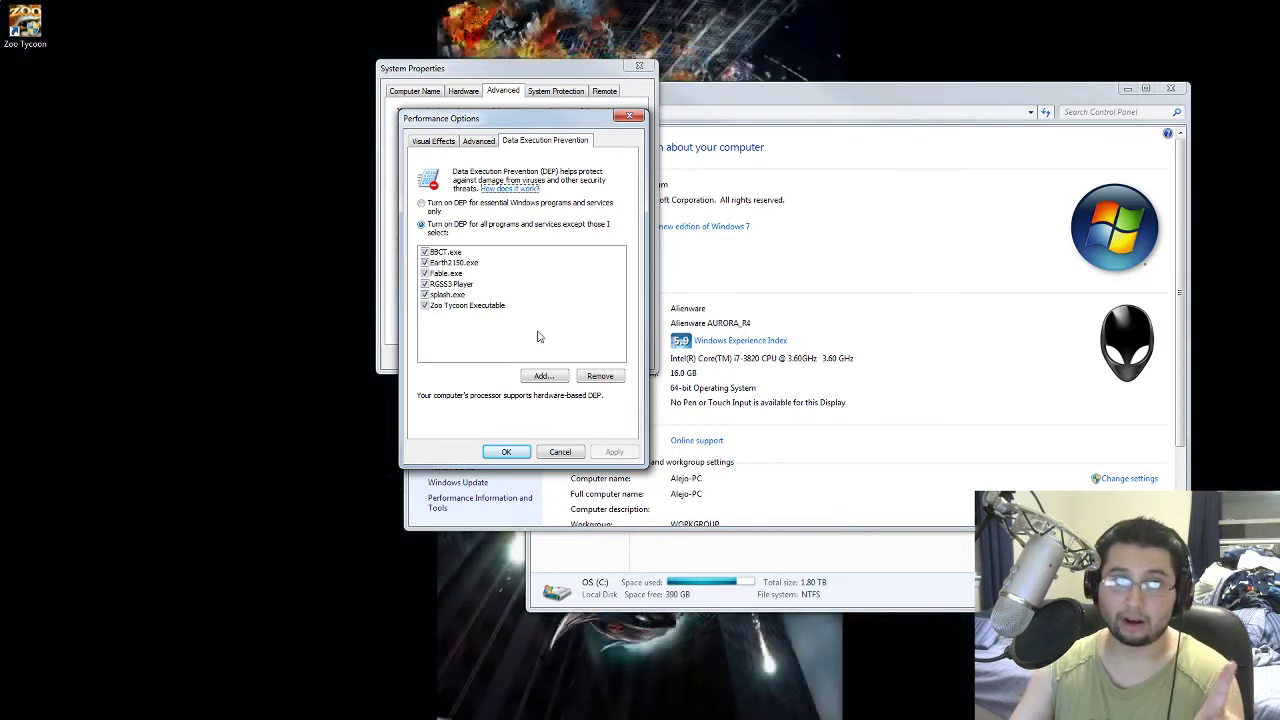
left_click(558, 452)
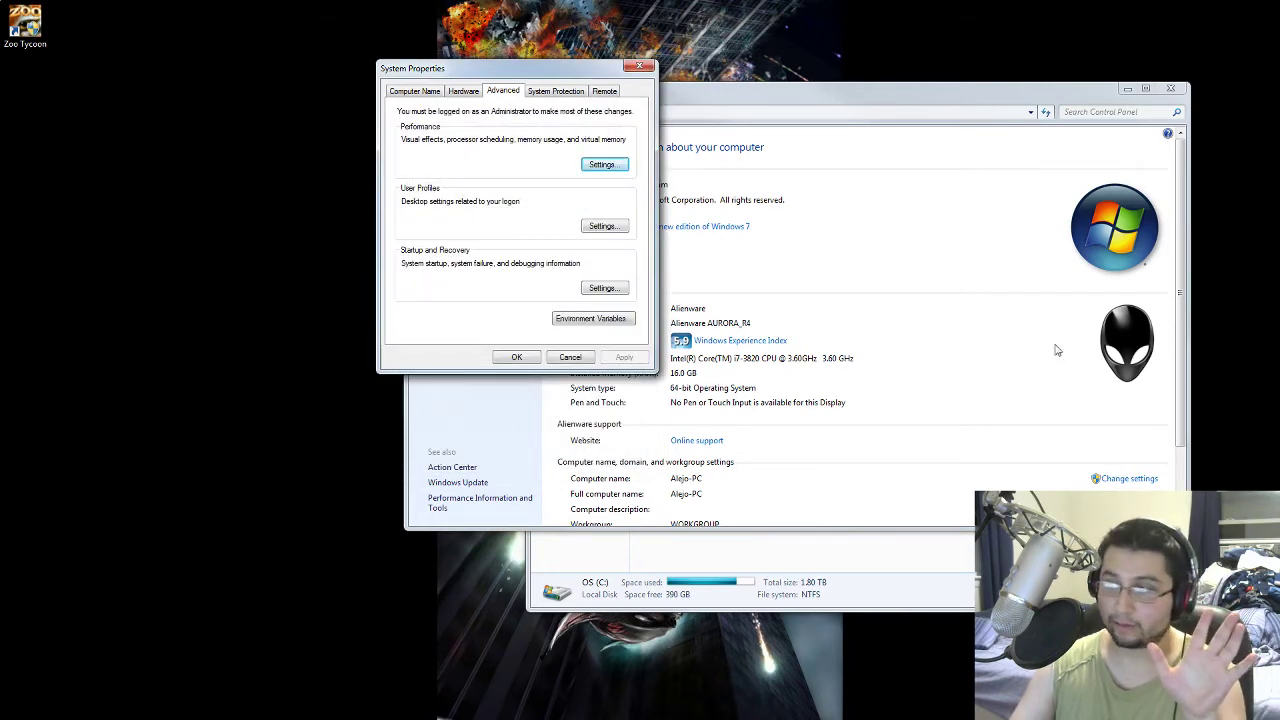
left_click(572, 358)
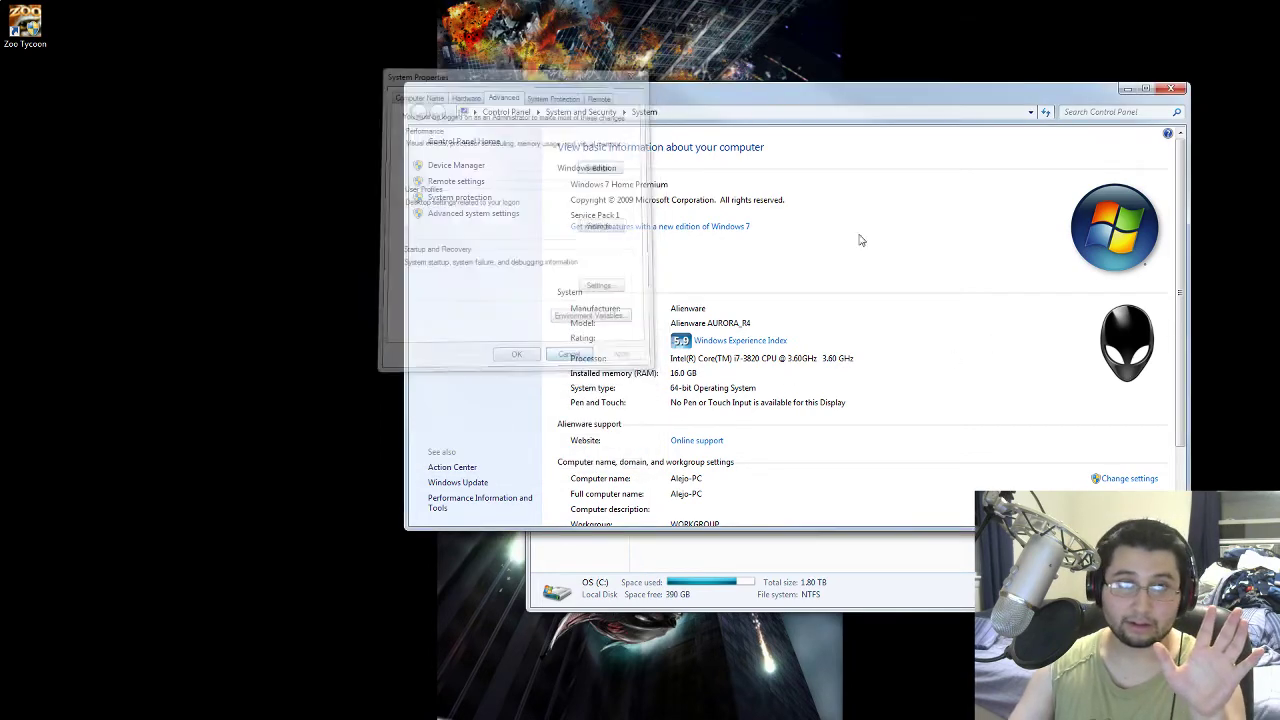
- Close the system windows and select the zoo config file in Program Files (x86)\Microsoft Games\Zoo Tycoon
left_click(1182, 94)
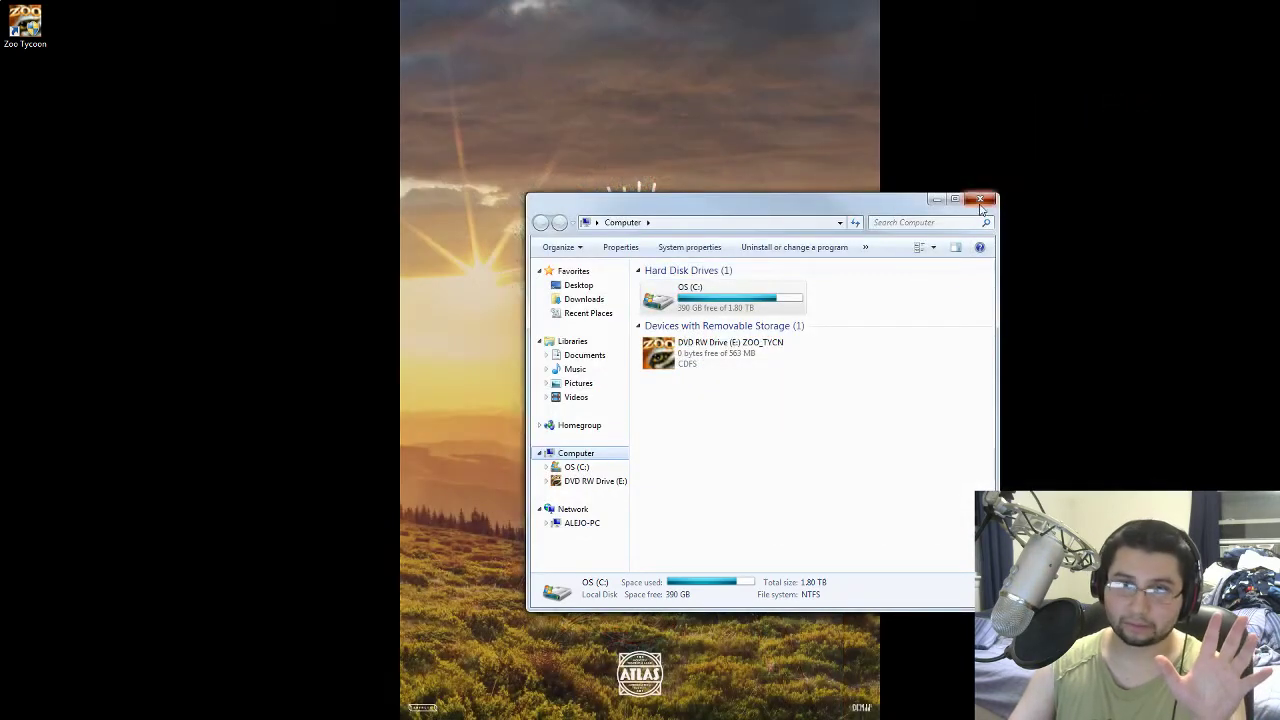
left_click(983, 203)
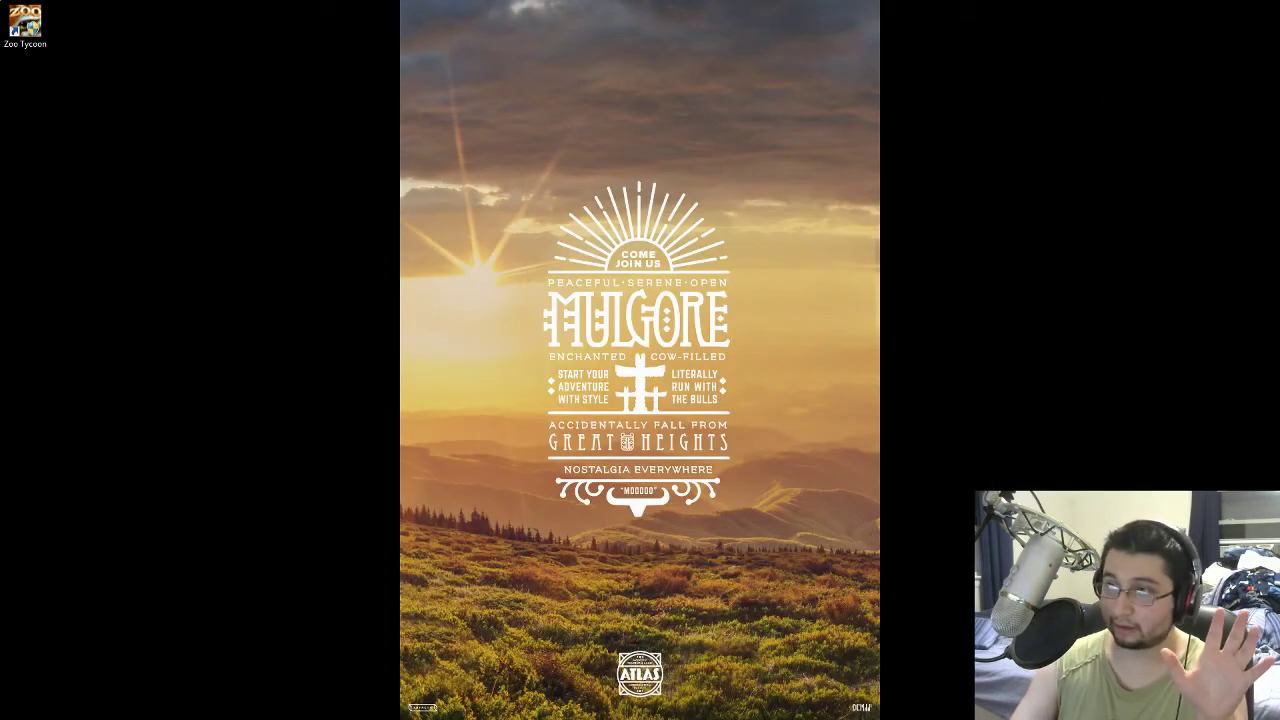
key("alt+Tab")
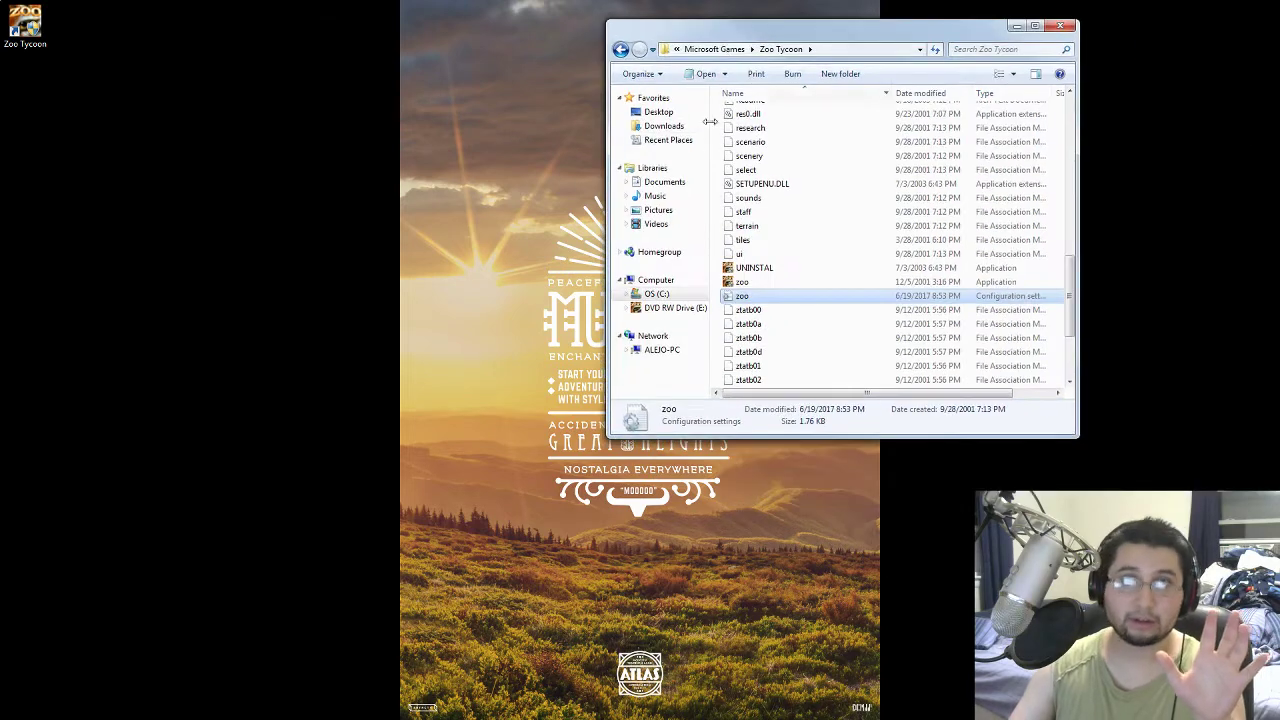
left_click(714, 49)
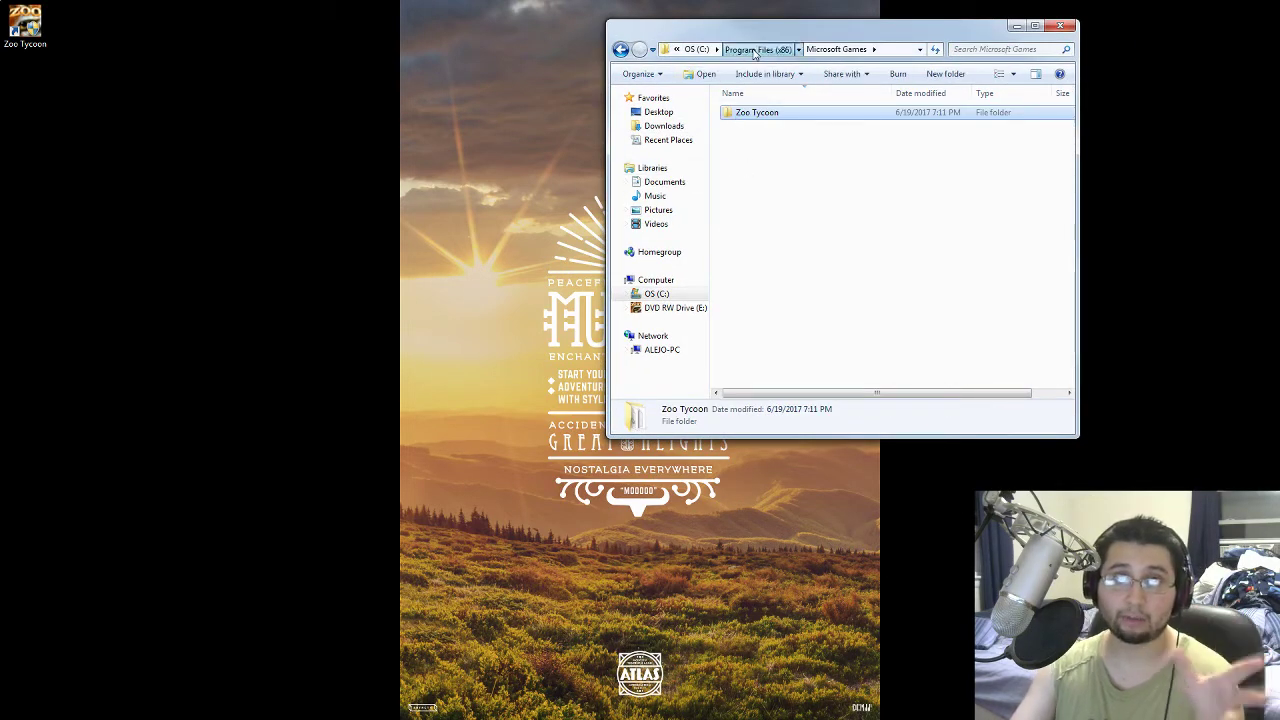
left_click(760, 49)
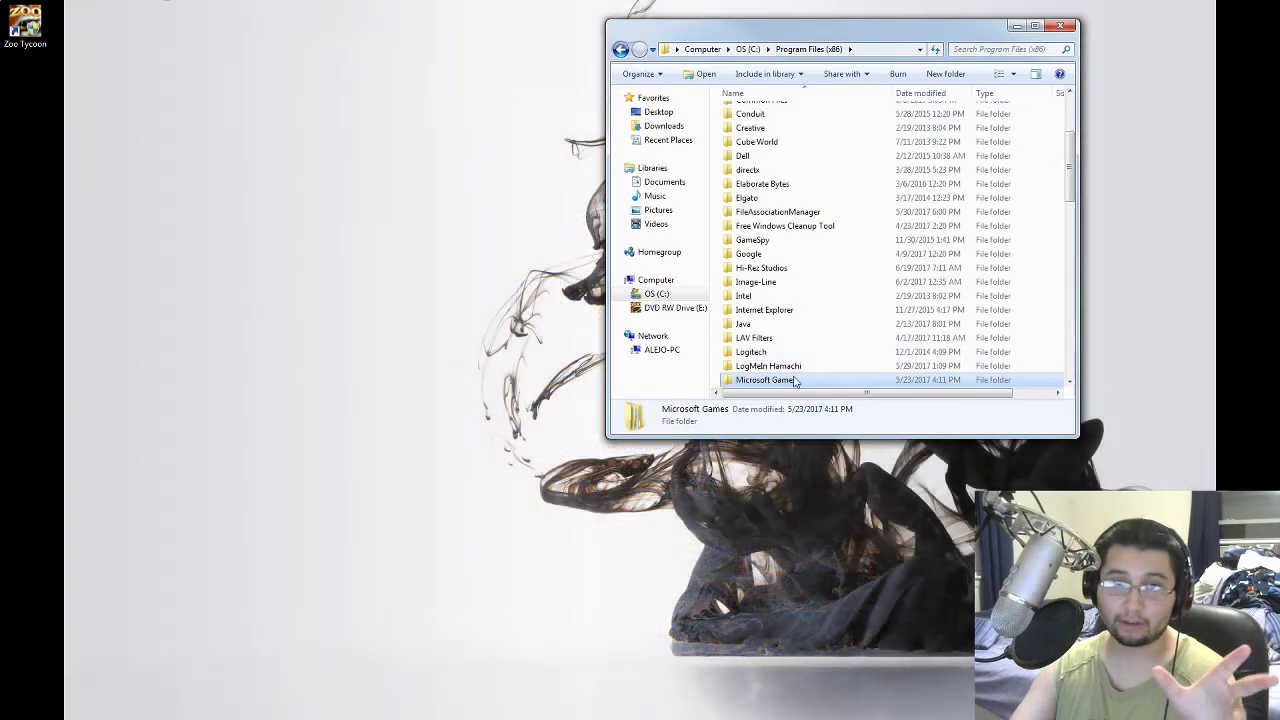
double_click(792, 380)
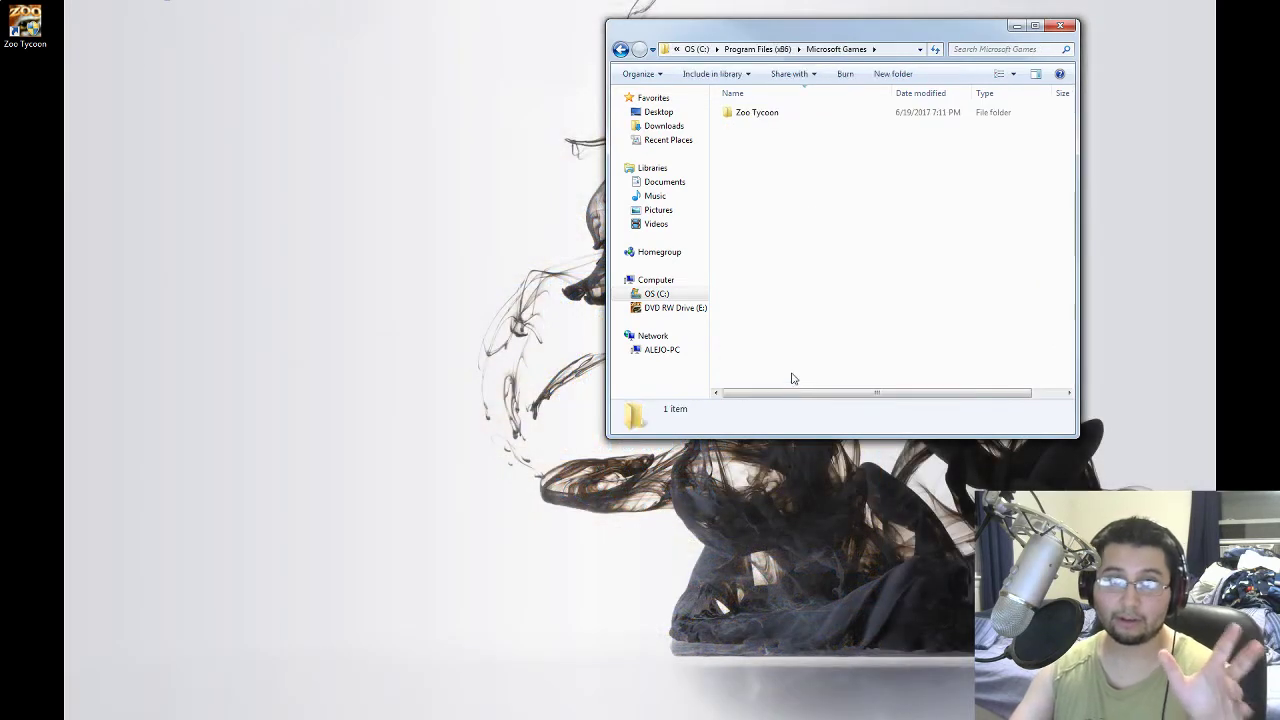
double_click(786, 113)
scroll(786, 200, "down", 15)
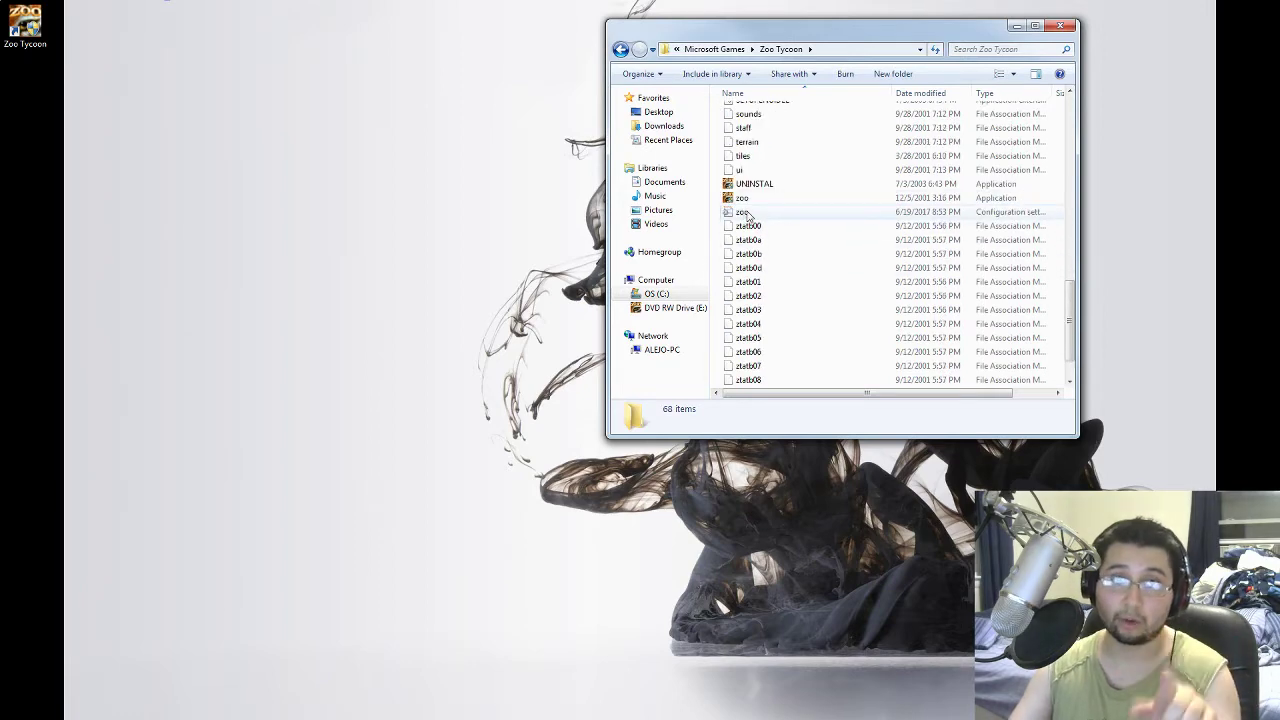
left_click(766, 212)
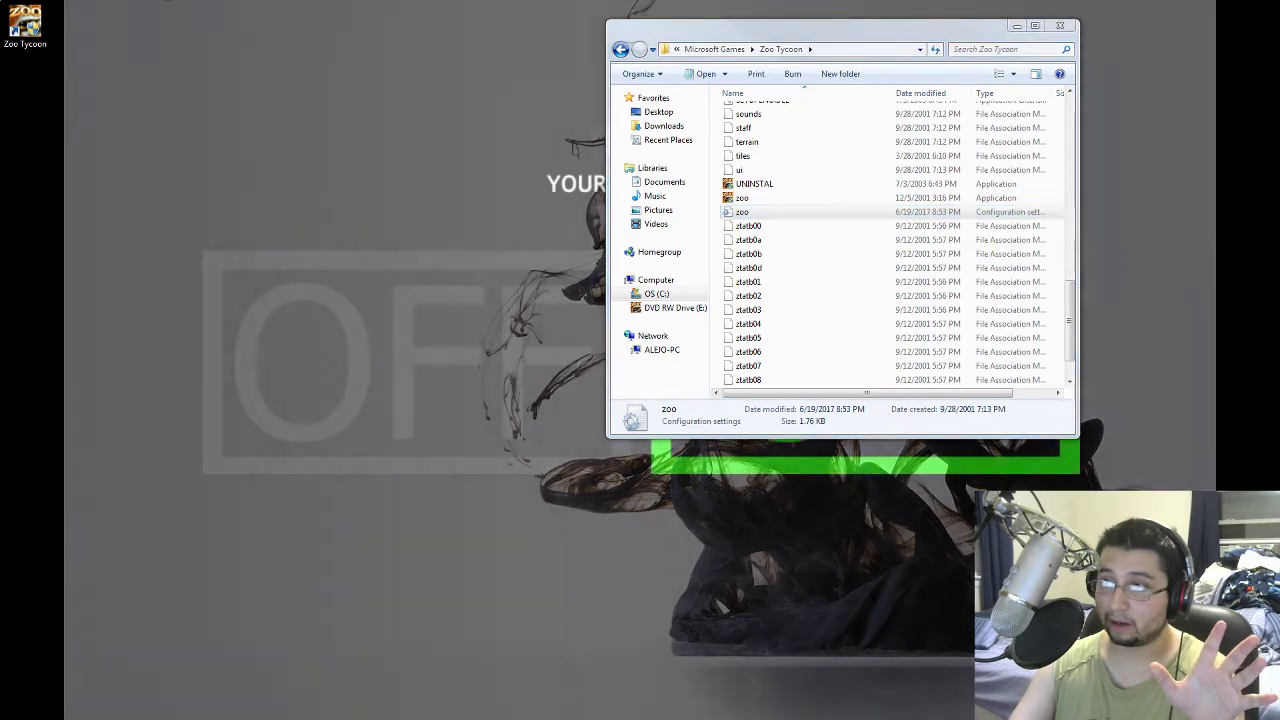
- Open zoo.ini in Notepad and change fullscreen=1 to fullscreen=0 under [user]
double_click(766, 212)
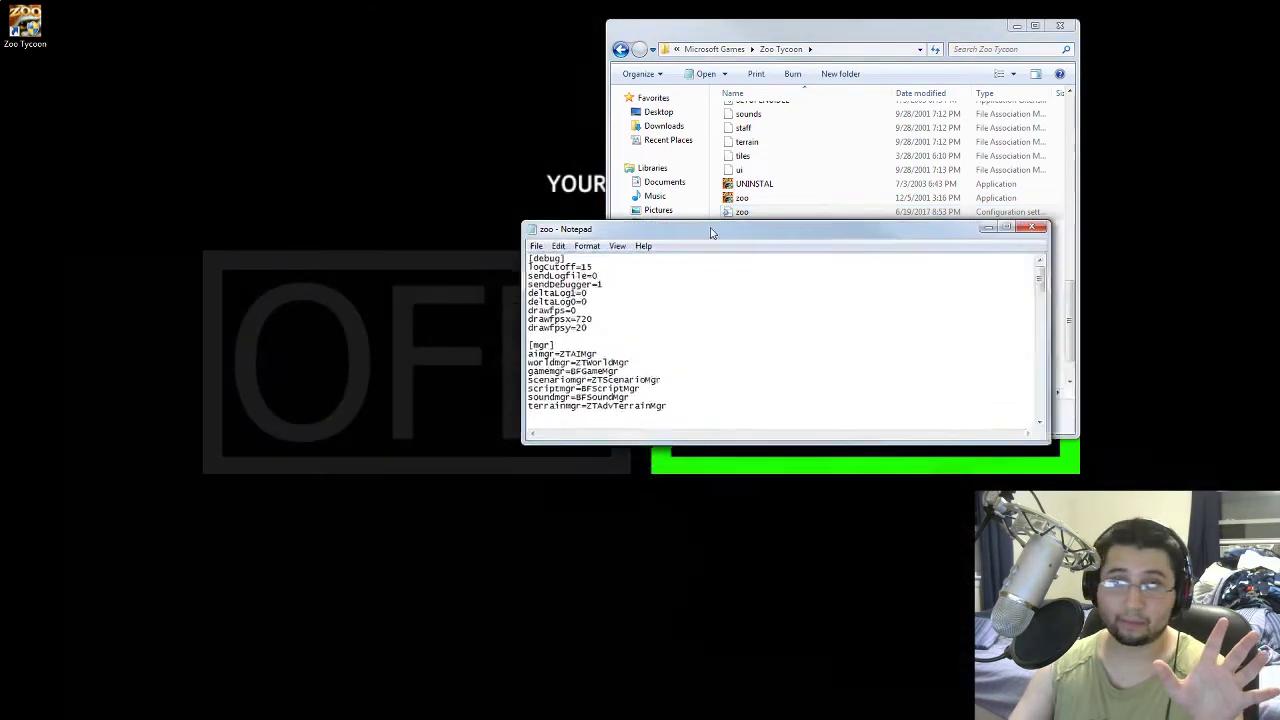
left_click_drag(706, 232, 645, 225)
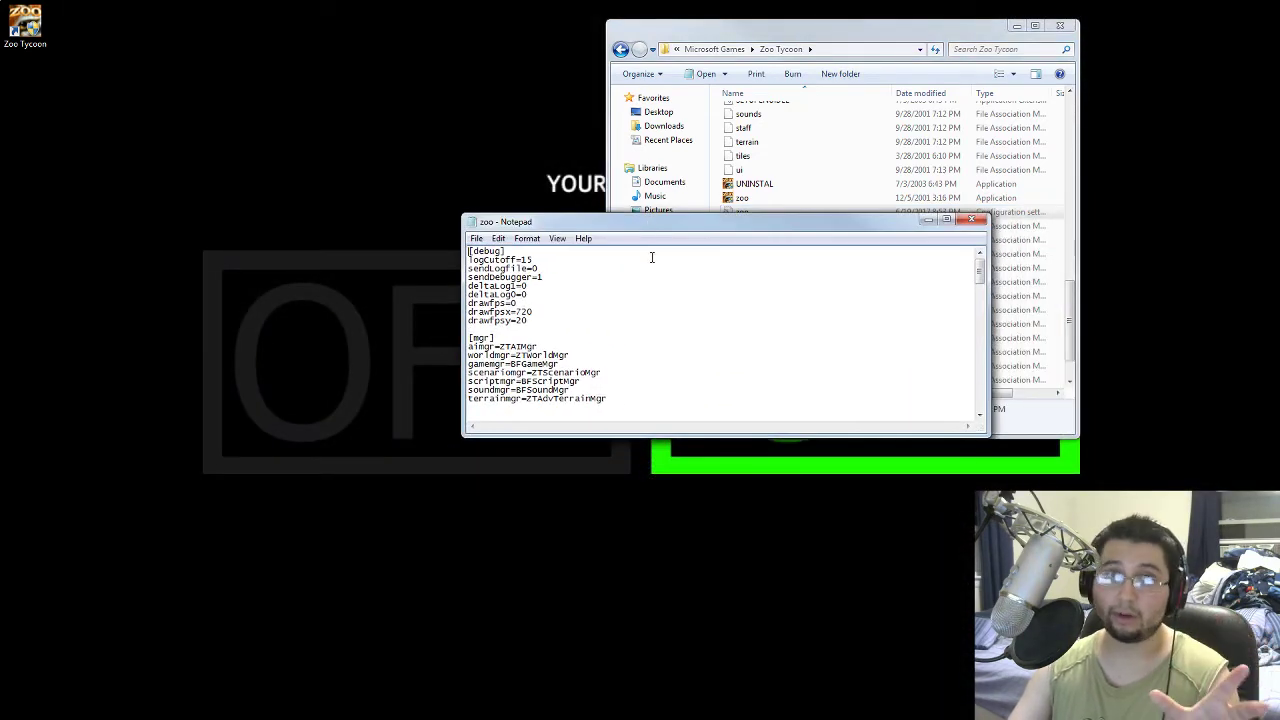
scroll(600, 290, "down", 3)
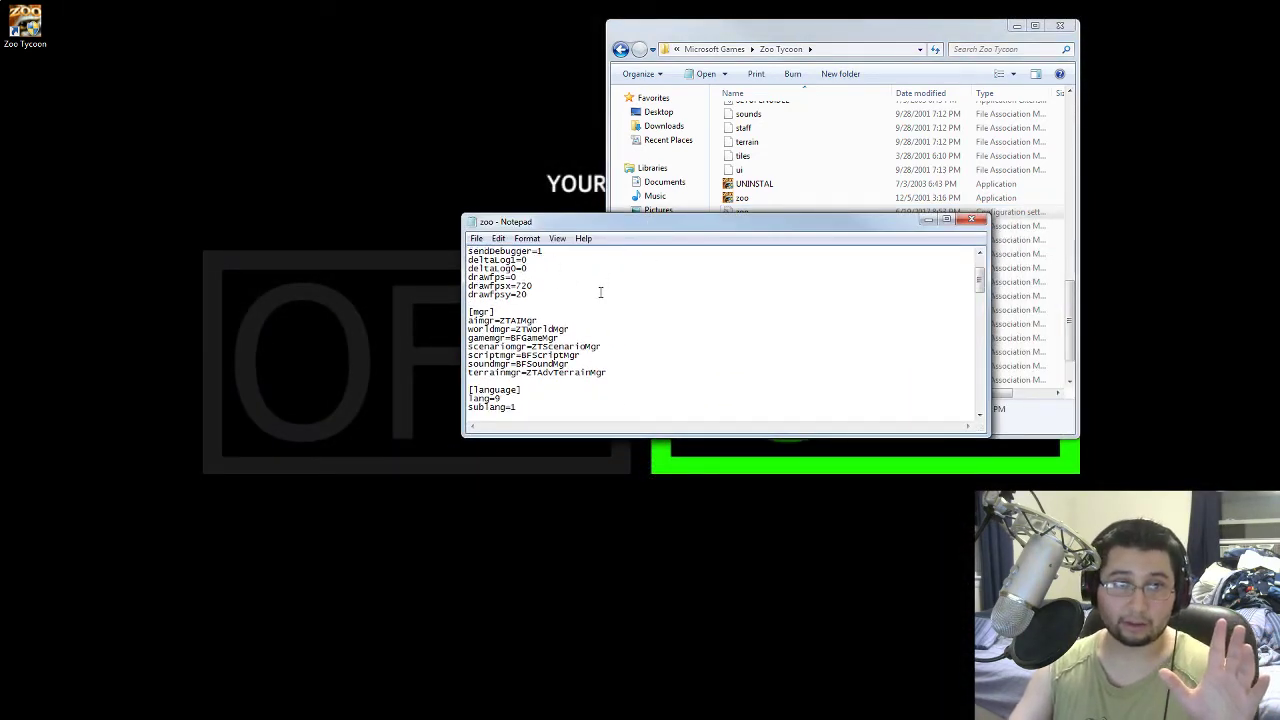
scroll(522, 327, "down", 10)
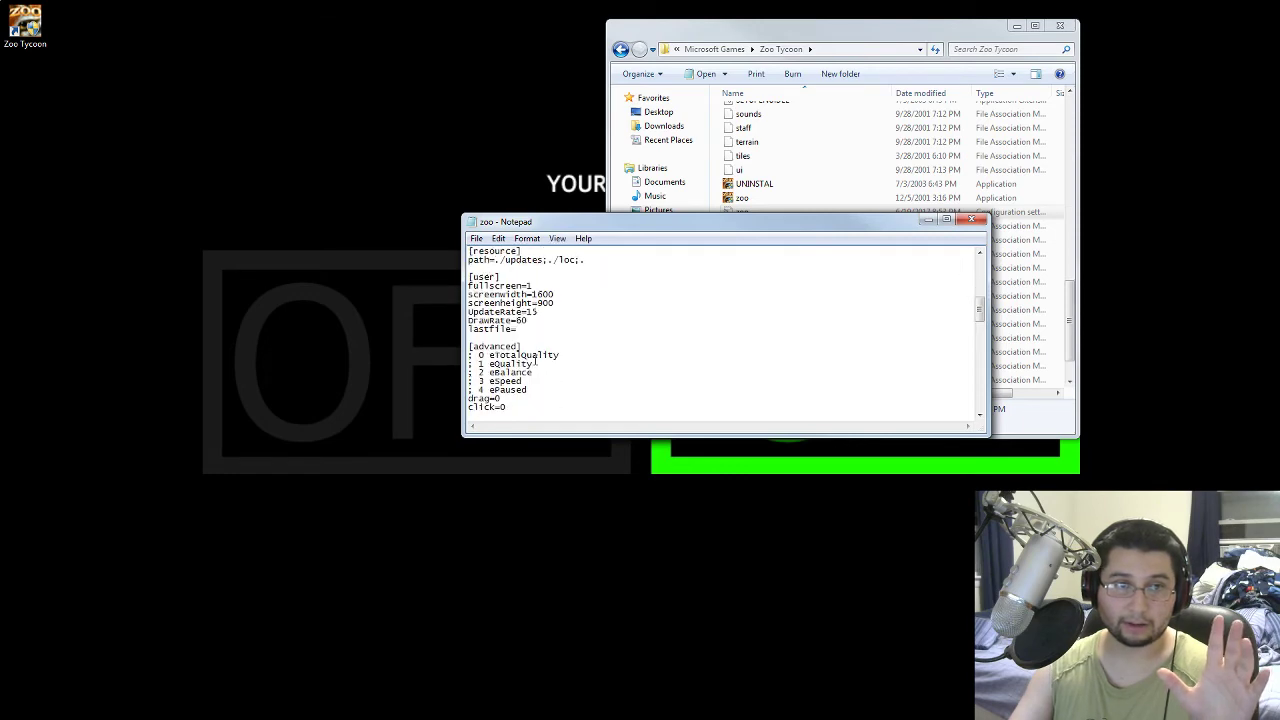
scroll(535, 360, "down", 10)
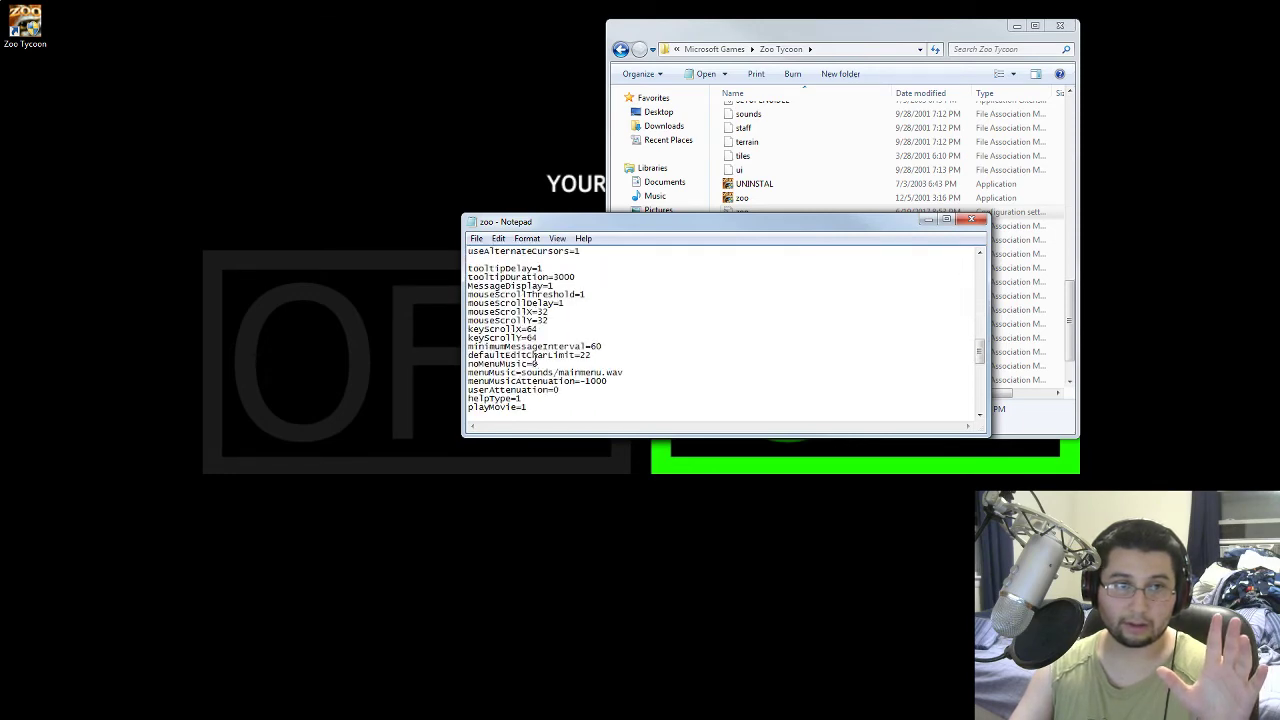
scroll(537, 362, "down", 10)
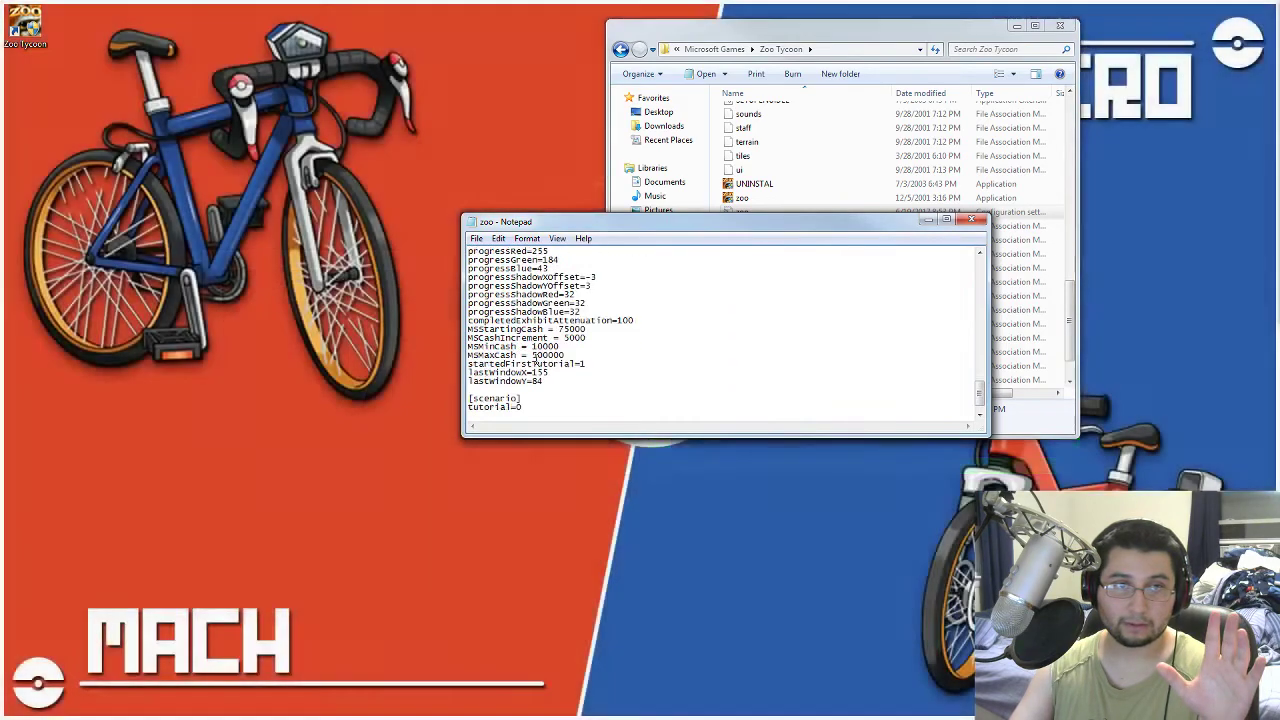
scroll(537, 355, "up", 15)
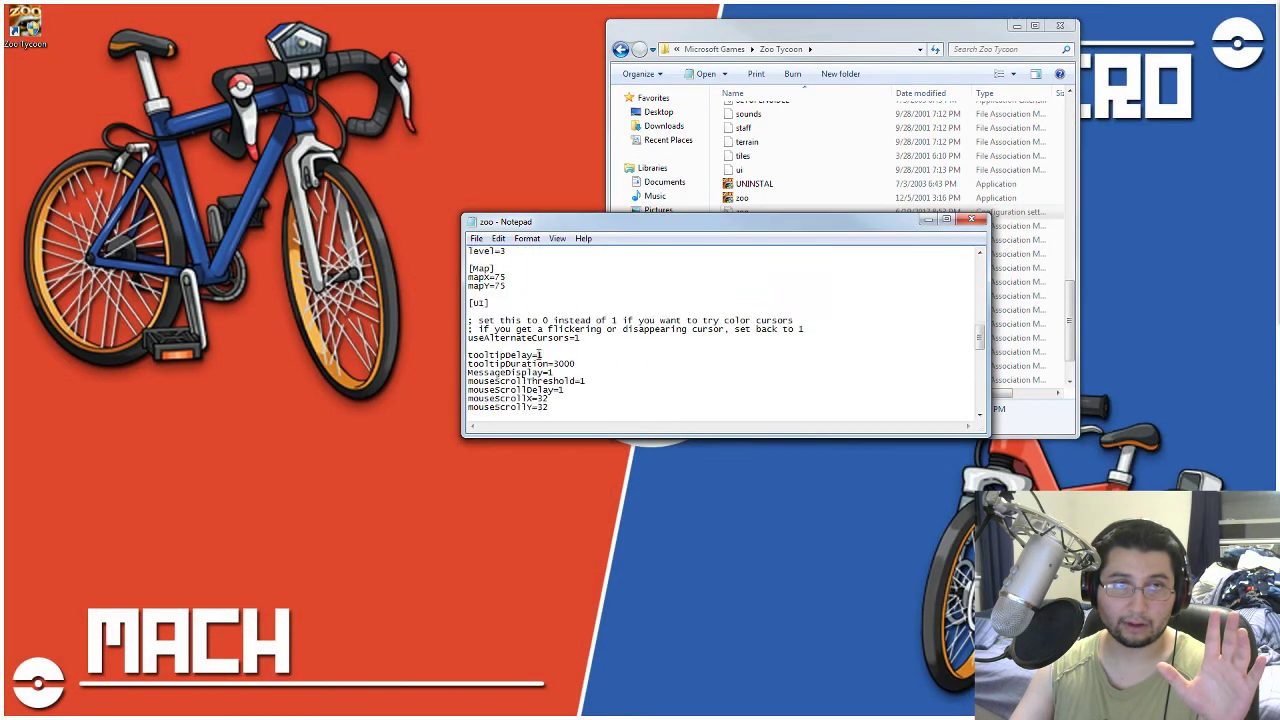
scroll(537, 350, "up", 5)
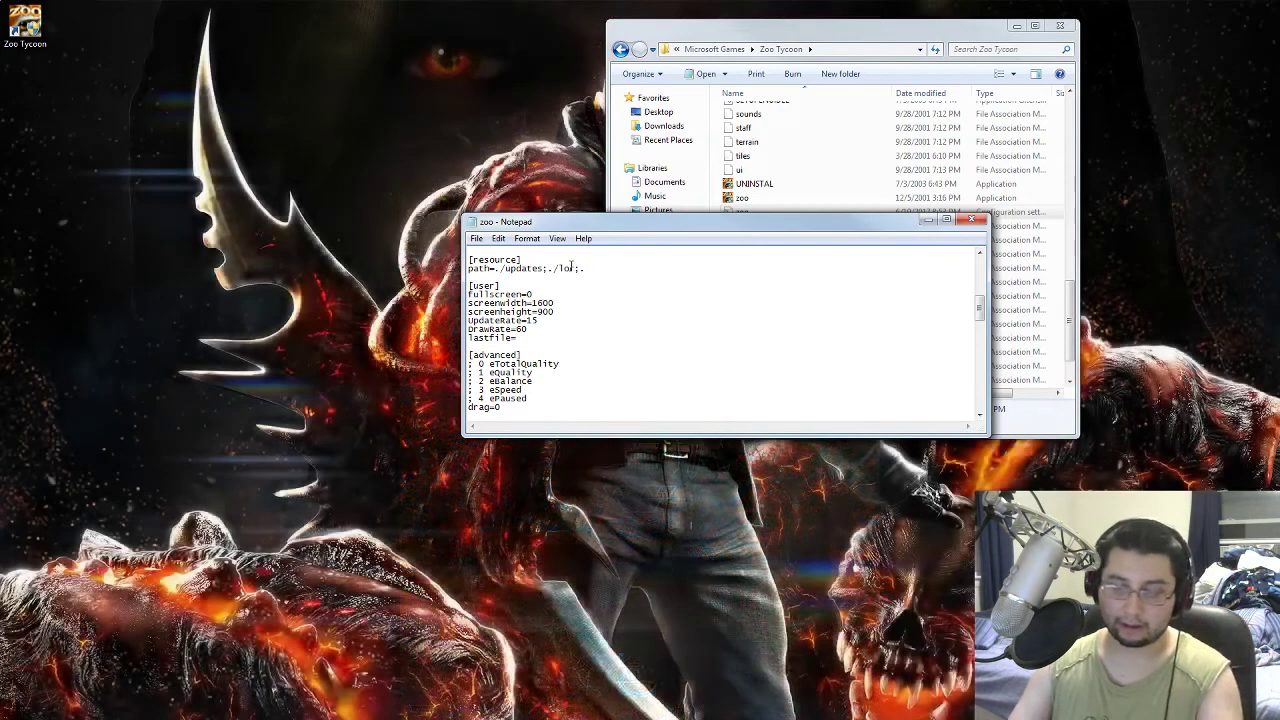
- Save zoo.ini with fullscreen=0 and close Notepad
left_click(476, 238)
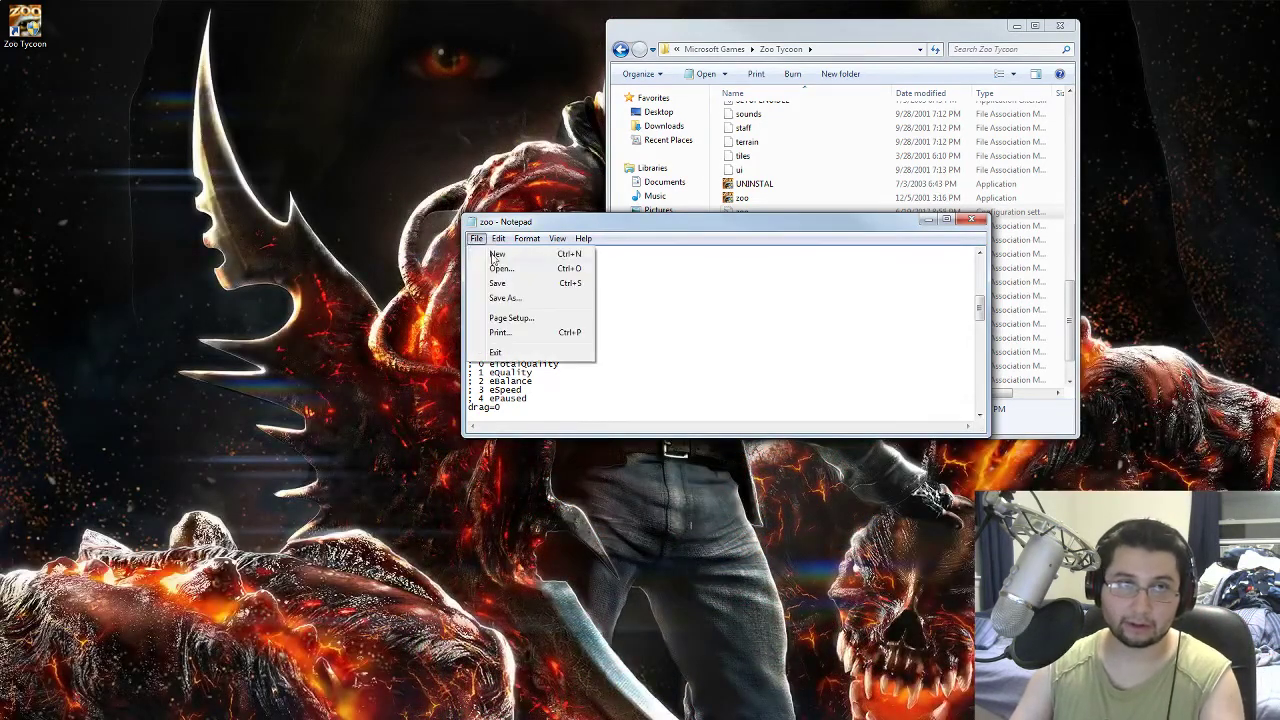
left_click(497, 284)
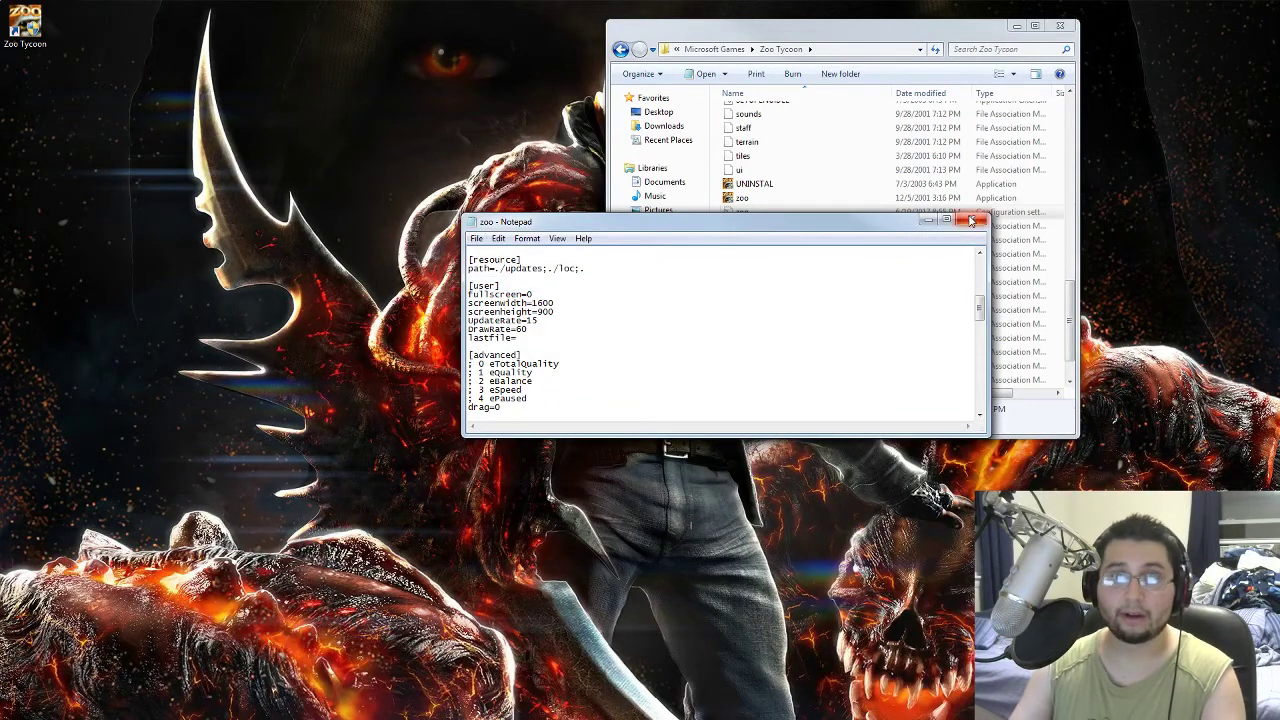
left_click(971, 219)
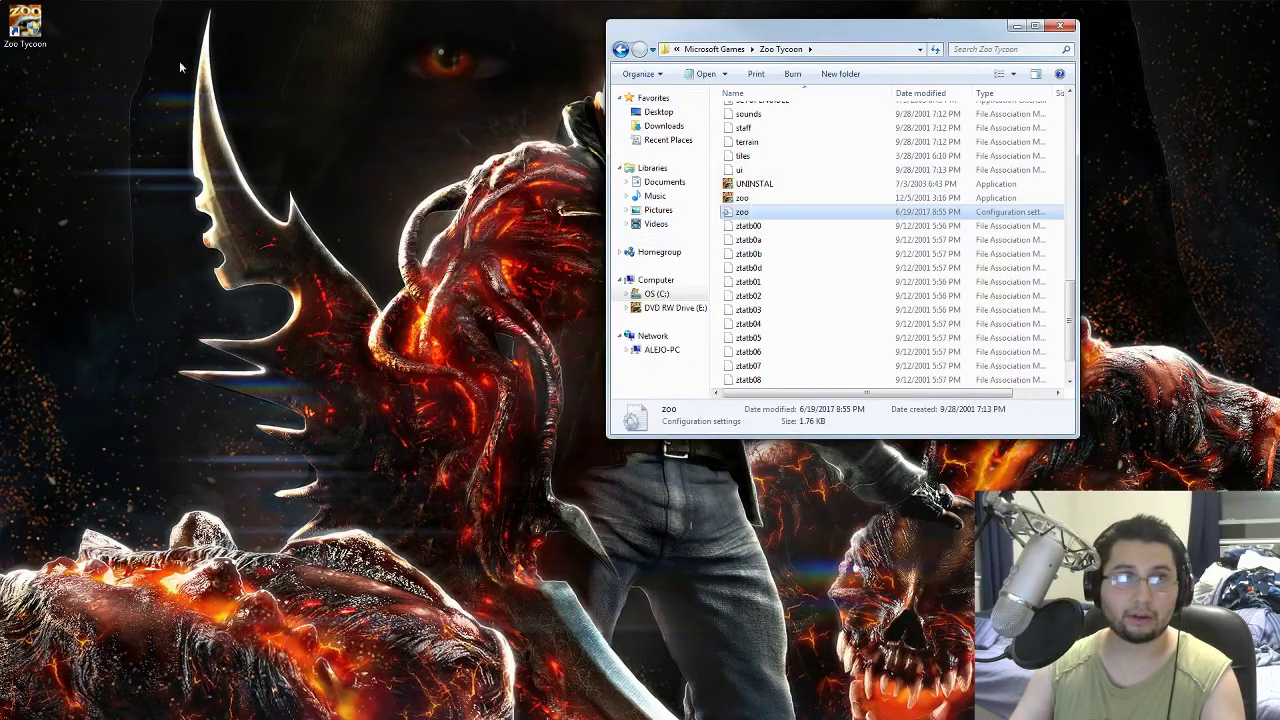
double_click(25, 25)
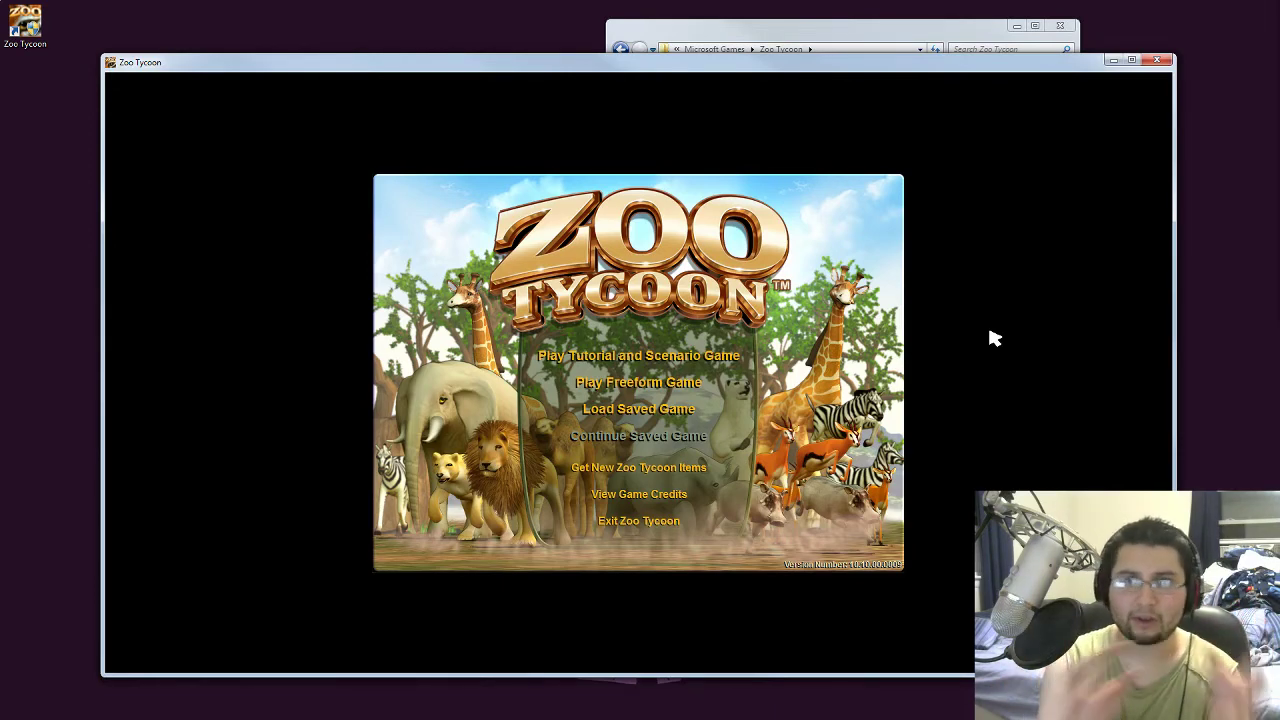
left_click(668, 522)
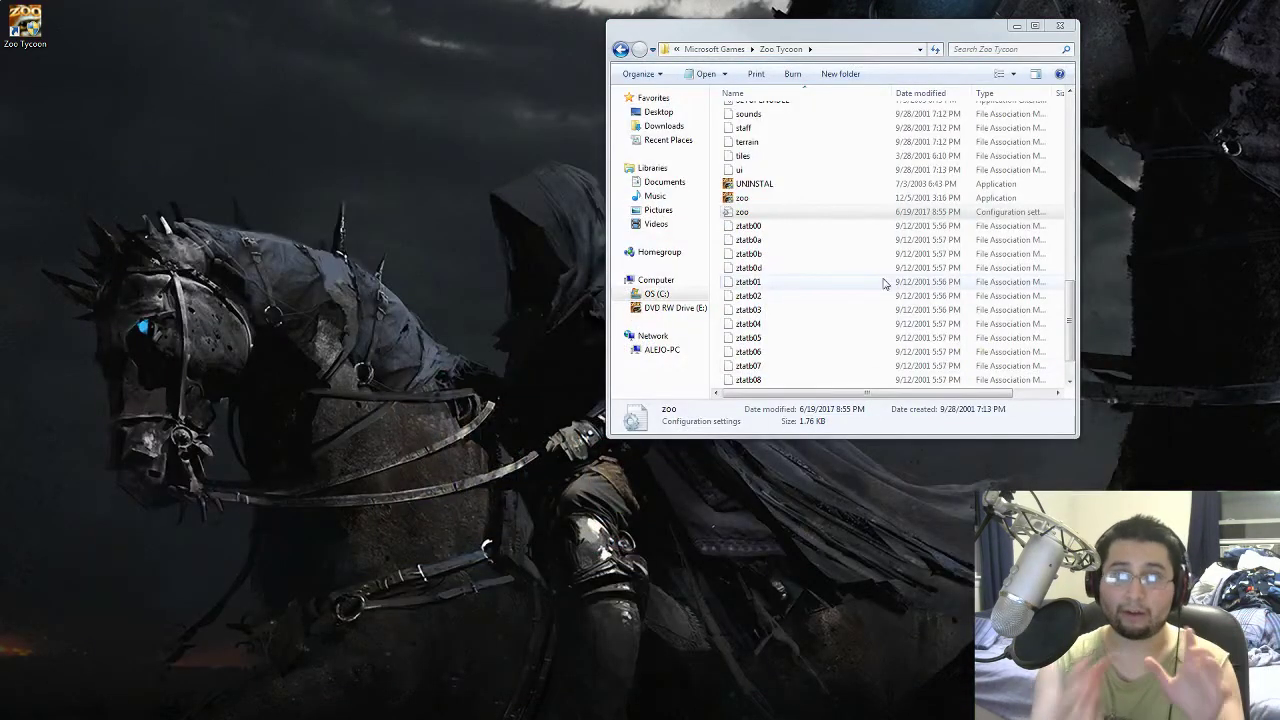